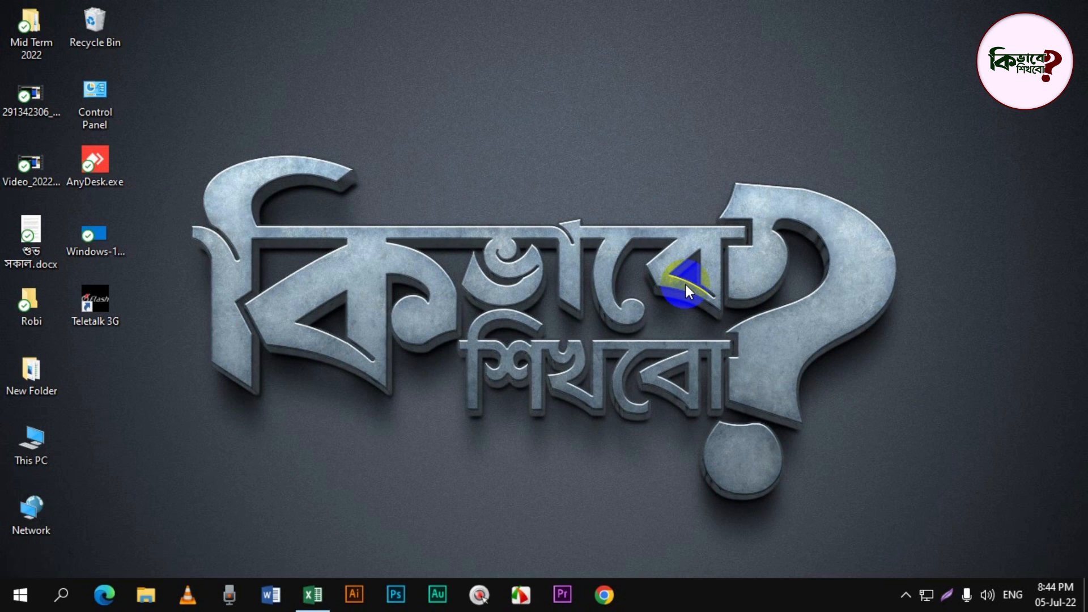
# Step: Switch to the Excel workbook and sort the letters in B4:B14 of Sheet1 in ascending order, A to Z
pyautogui.click(313, 595)
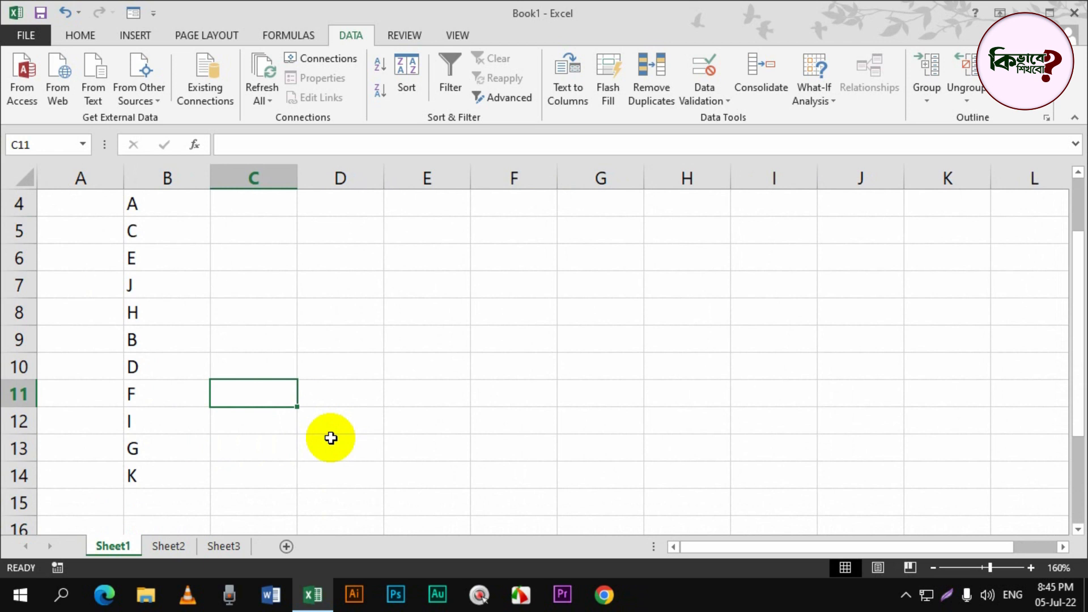
pyautogui.moveTo(141, 203); pyautogui.dragTo(151, 477)
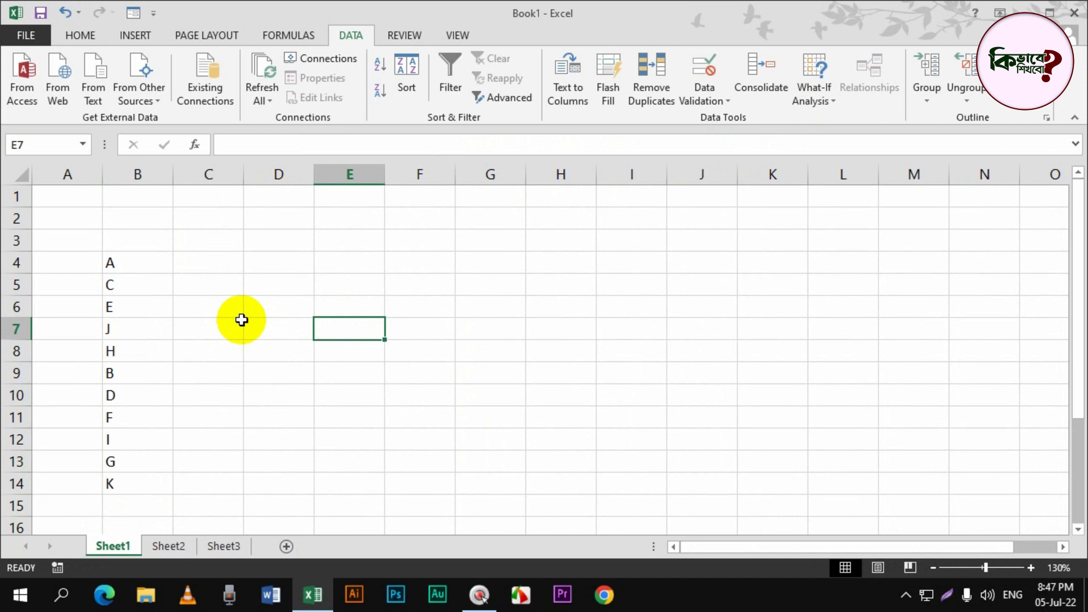
pyautogui.moveTo(143, 256); pyautogui.dragTo(159, 475)
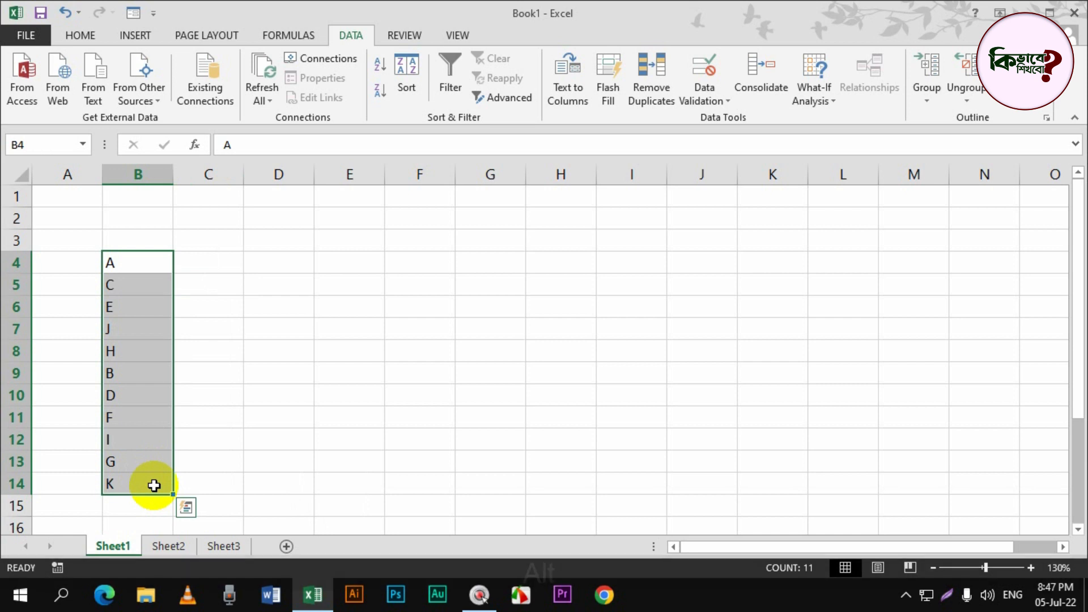
pyautogui.press('alt')
pyautogui.press('a')
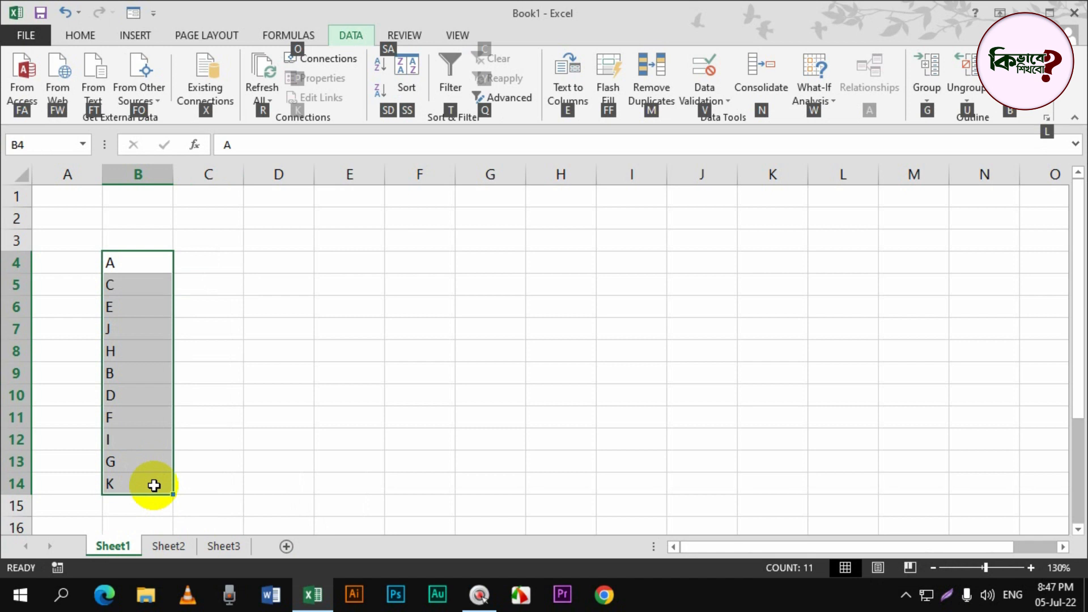
pyautogui.press('s')
pyautogui.press('a')
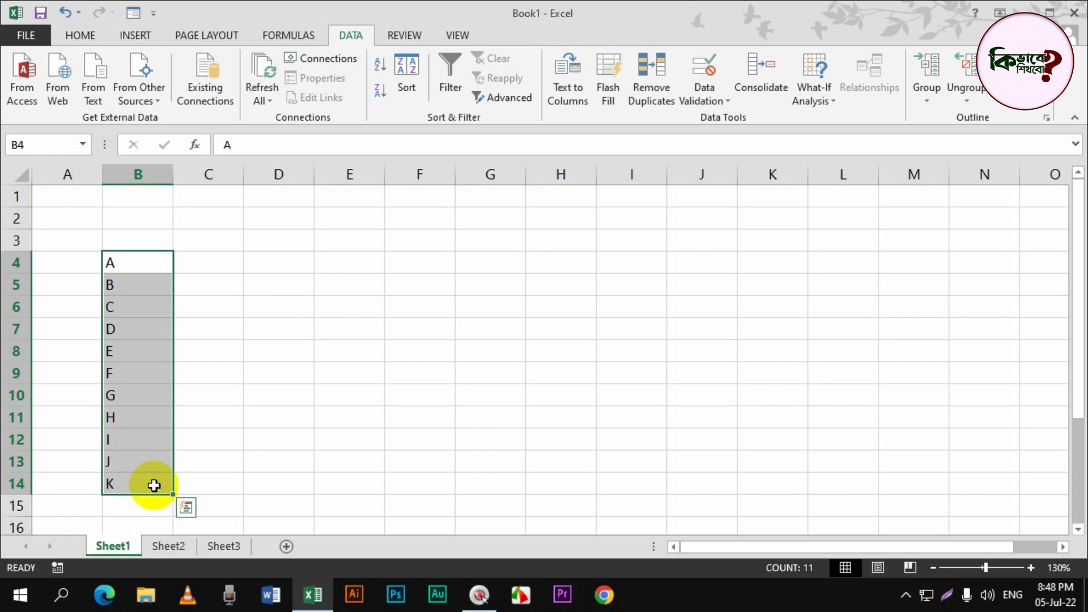
pyautogui.click(195, 323)
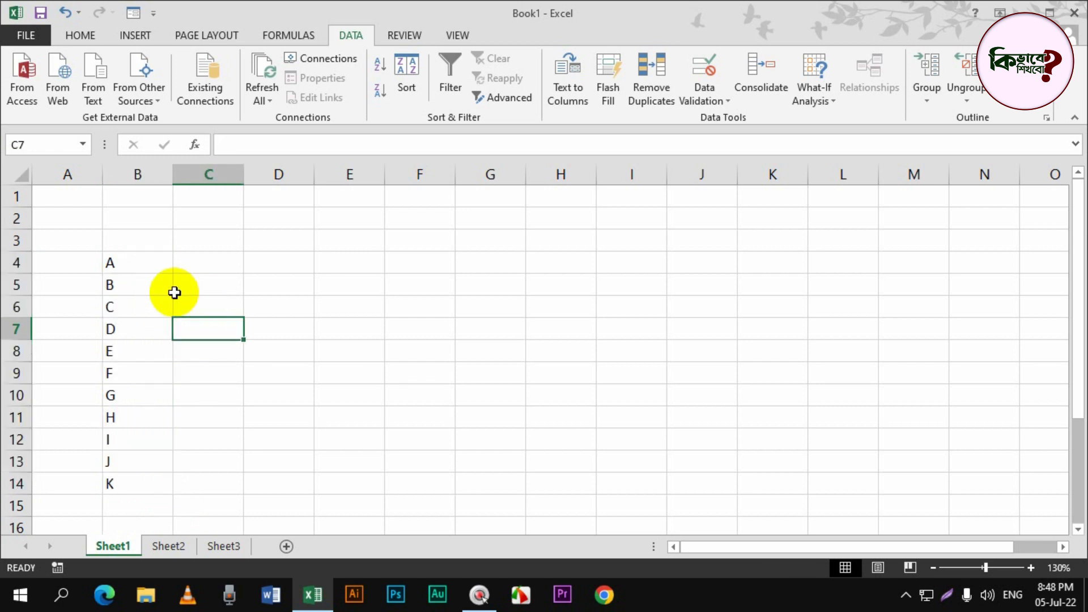
# Step: Undo the ascending sort of the letters in column B, and redo it
pyautogui.click(130, 264)
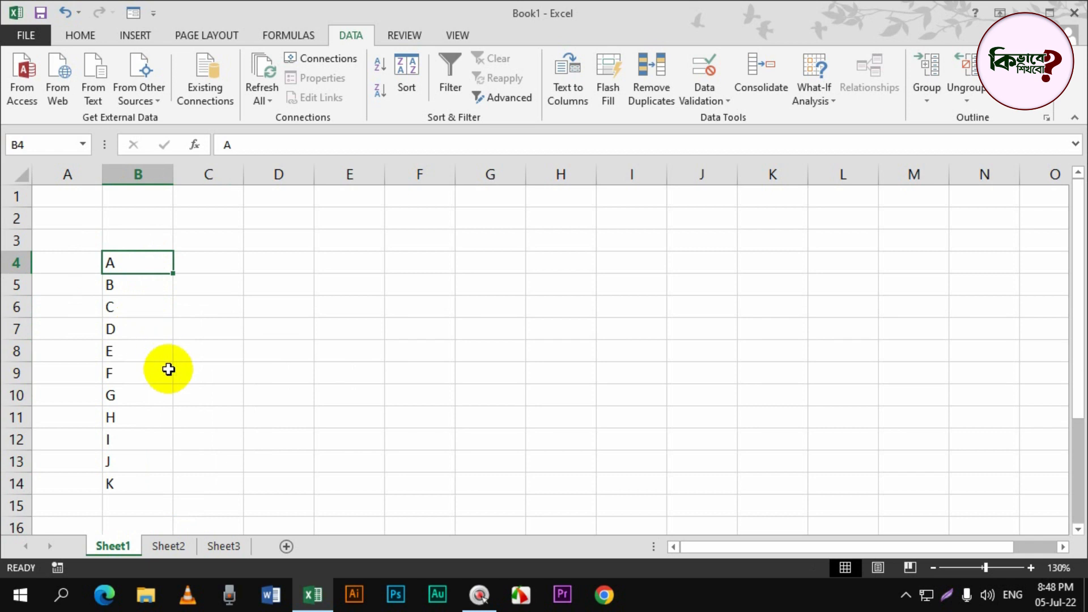
pyautogui.hotkey('ctrl', 'z')
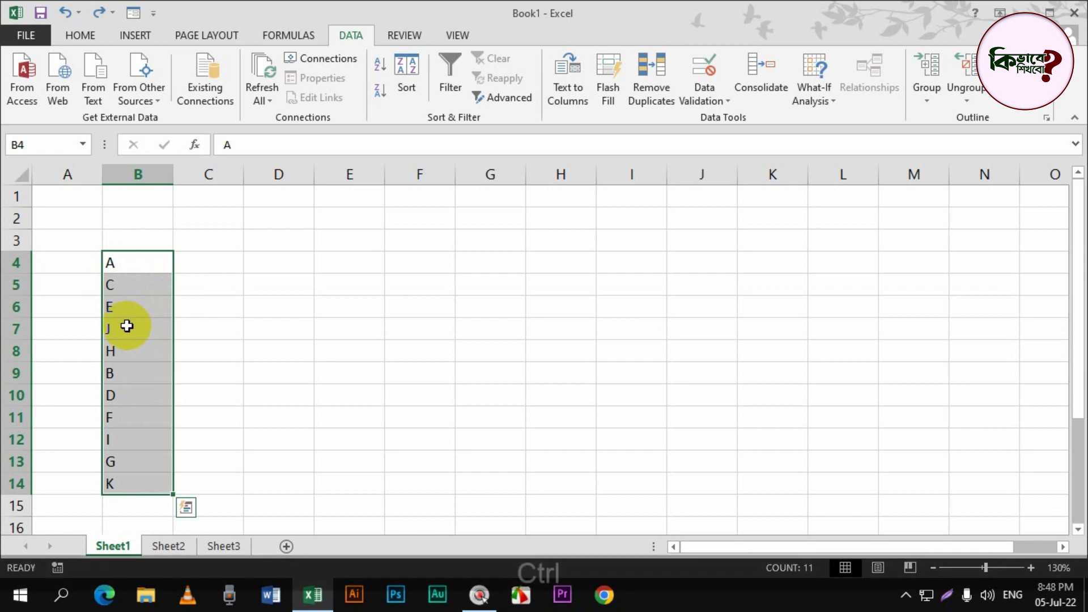
pyautogui.hotkey('ctrl', 'y')
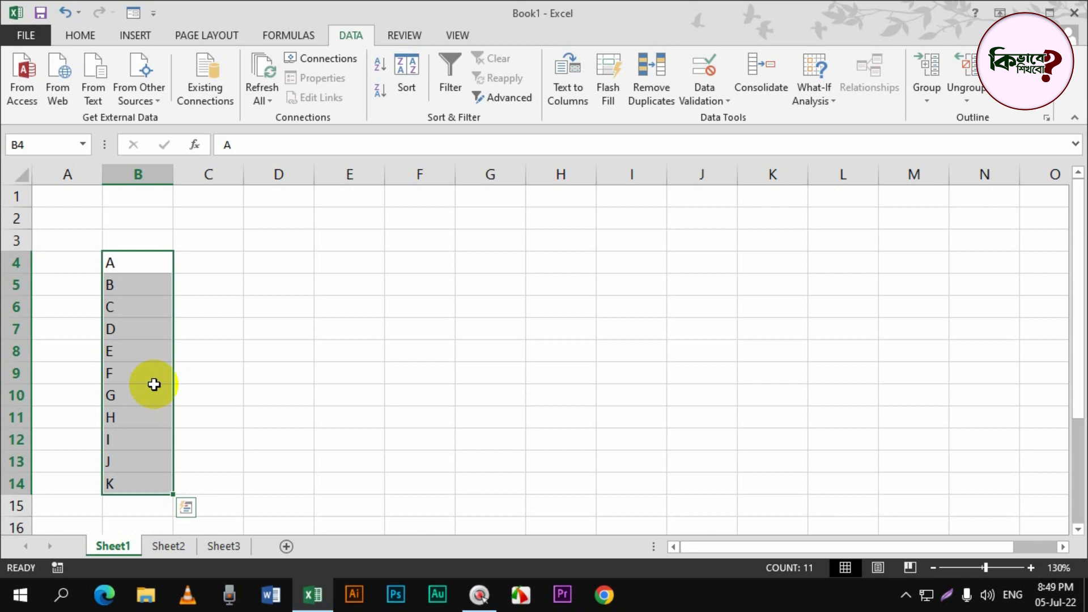
# Step: Sort the letters in B4:B14 in descending order, Z to A
pyautogui.press('alt')
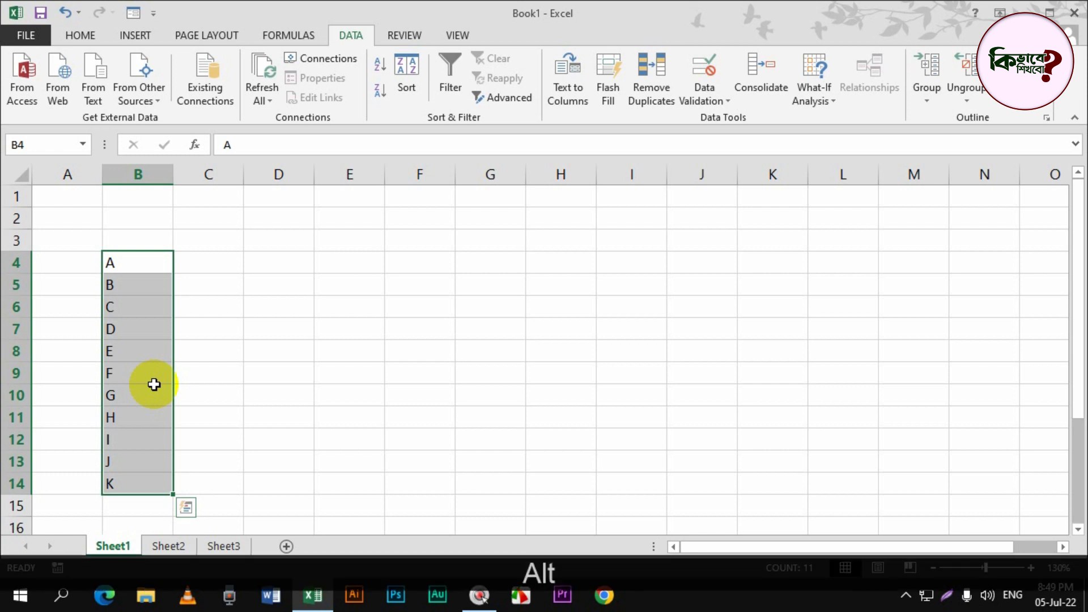
pyautogui.press('a')
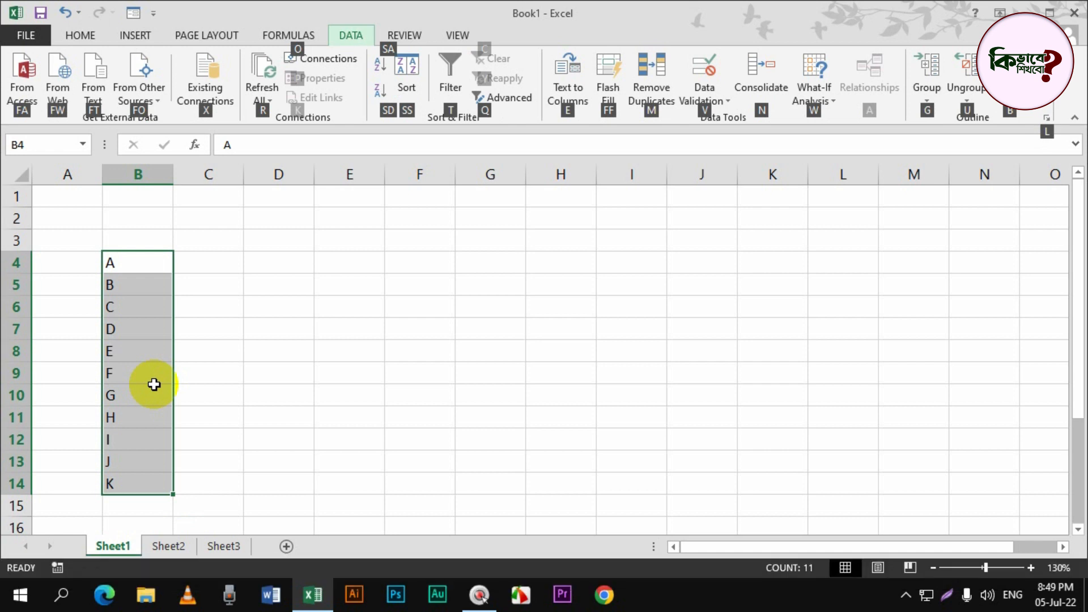
pyautogui.press('s')
pyautogui.press('d')
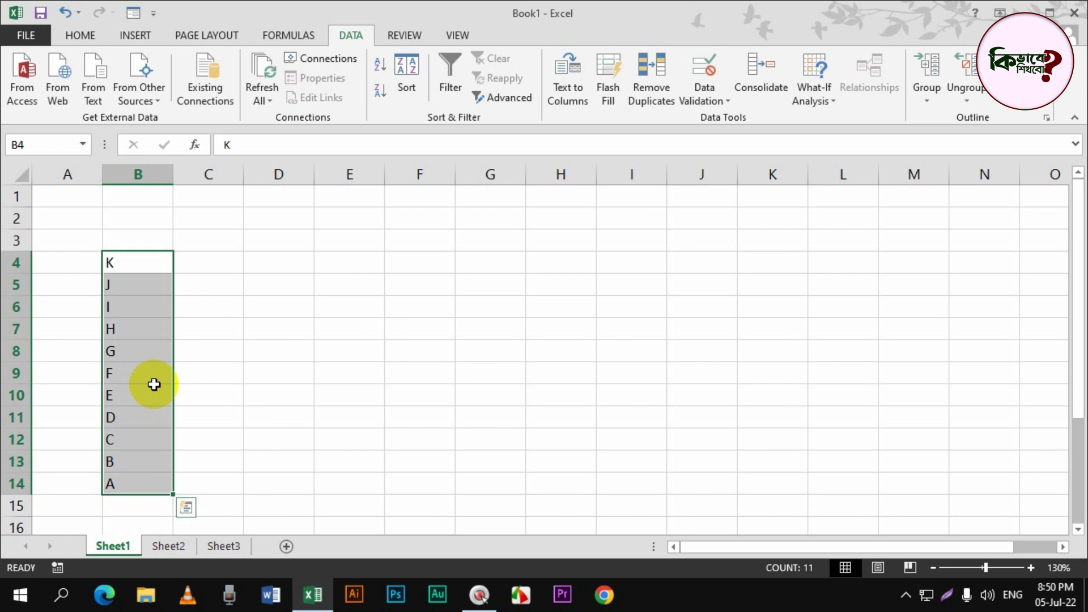
# Step: Open Sheet2 and sort the numbers in C3:C13 in ascending order, smallest to largest
pyautogui.click(176, 557)
pyautogui.moveTo(183, 226); pyautogui.dragTo(214, 427)
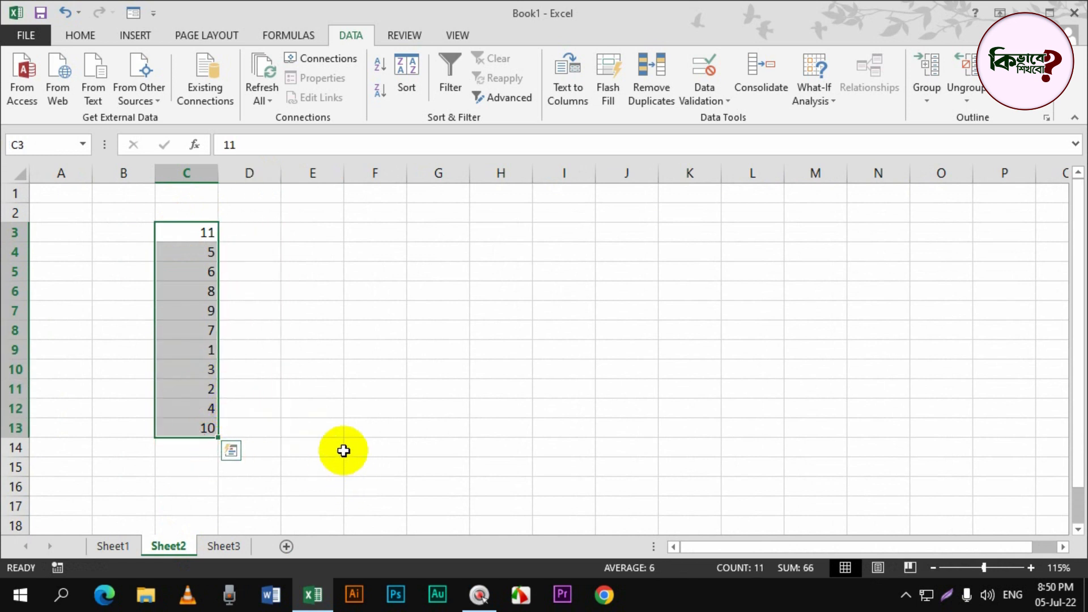
pyautogui.click(356, 410)
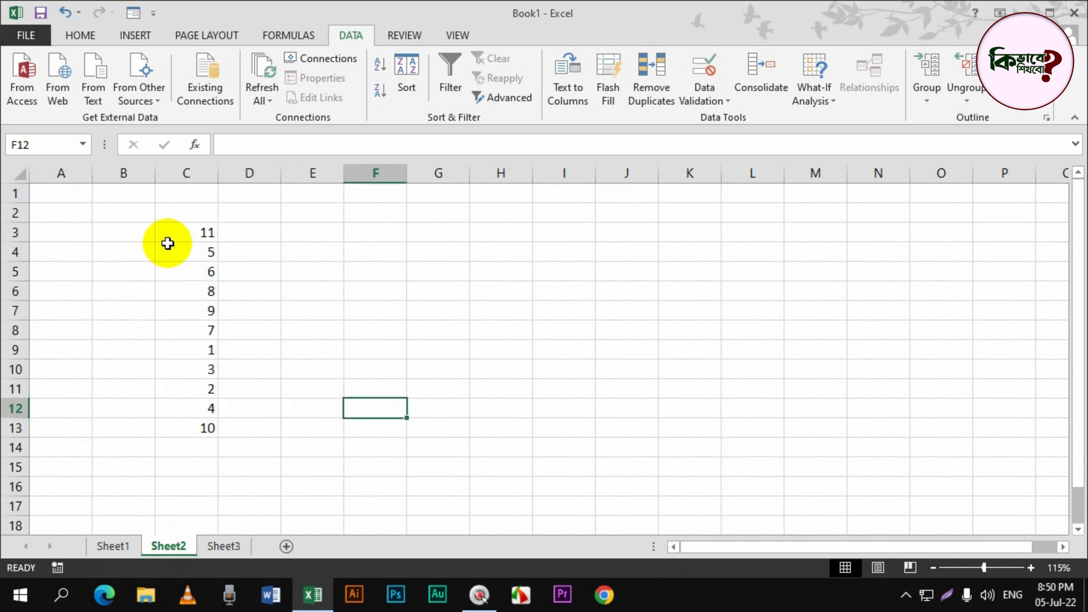
pyautogui.moveTo(194, 227); pyautogui.dragTo(211, 416)
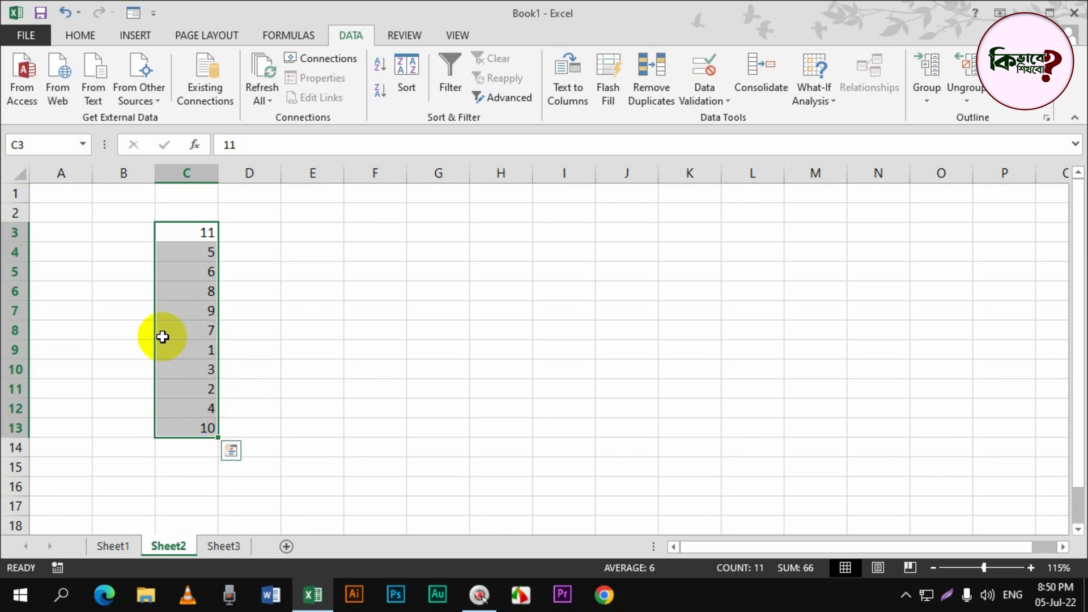
pyautogui.press('alt')
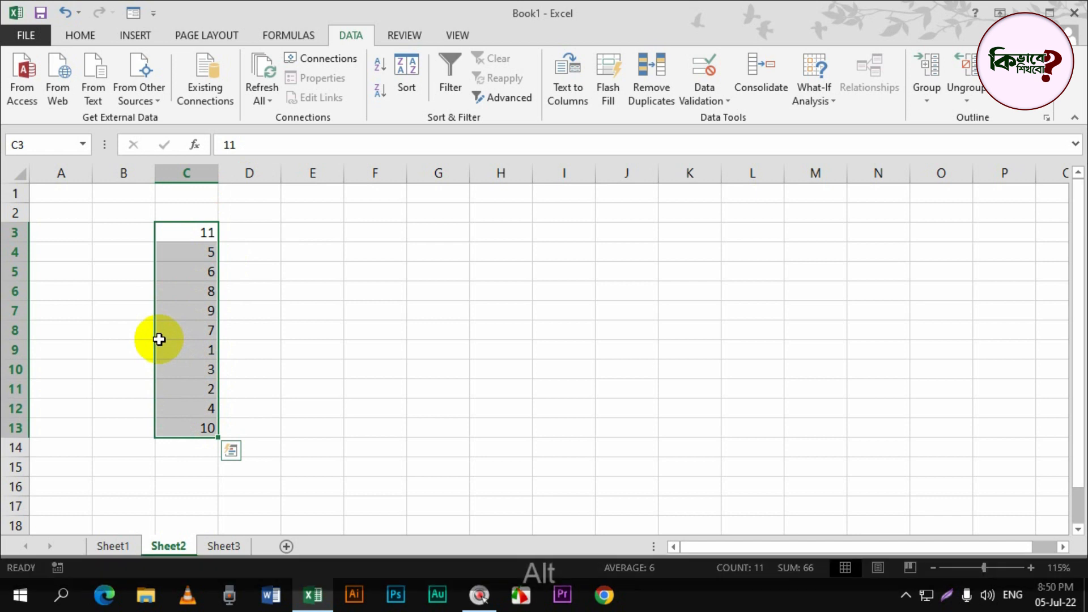
pyautogui.press('a')
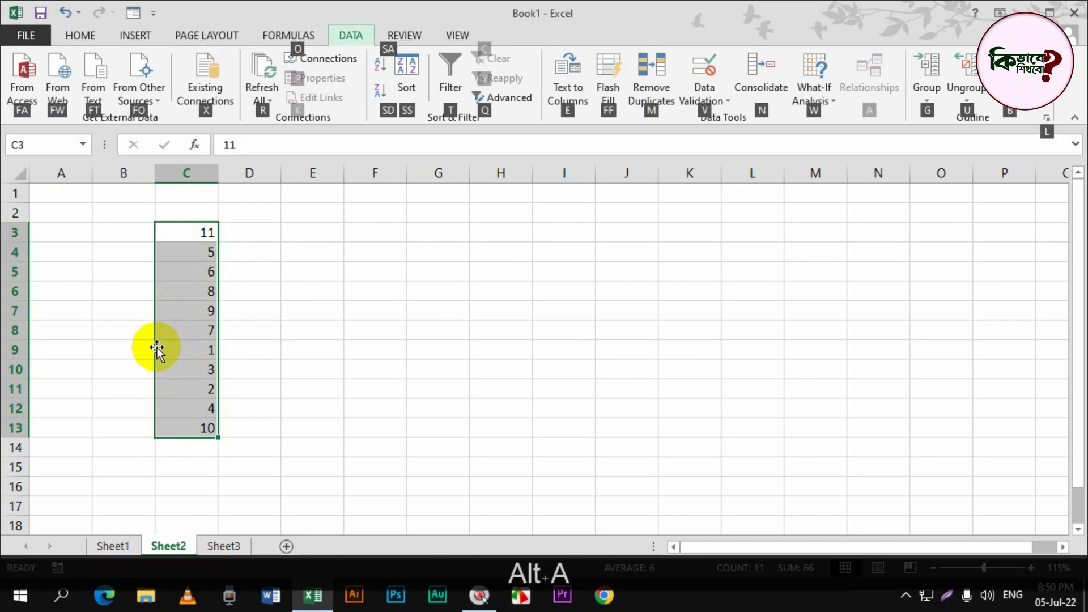
pyautogui.press('s')
pyautogui.press('a')
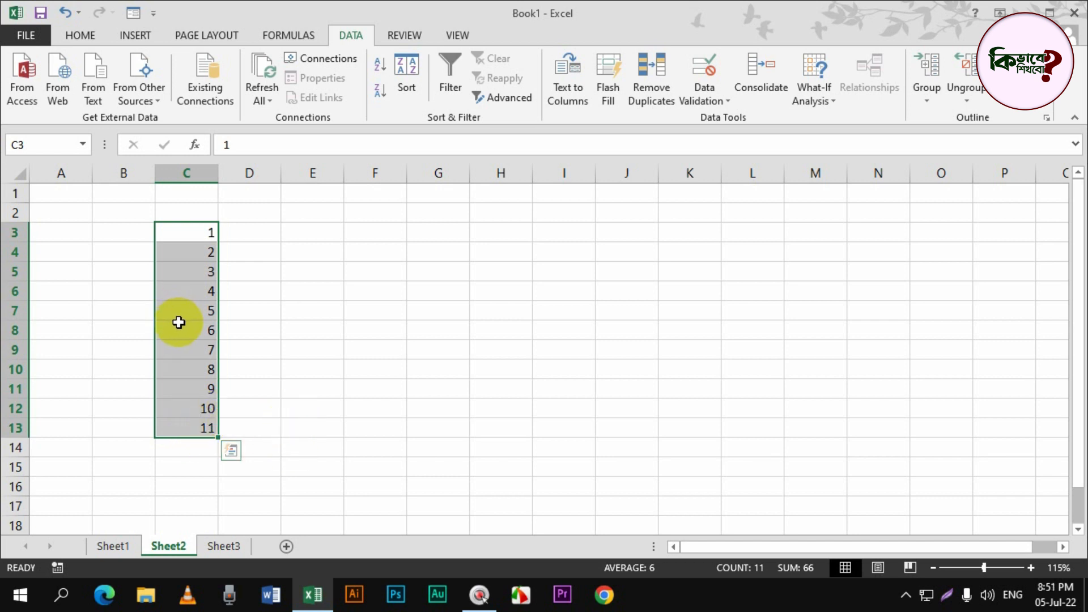
# Step: Sort the numbers in C3:C13 of Sheet2 in descending order, largest to smallest
pyautogui.press('alt')
pyautogui.press('a')
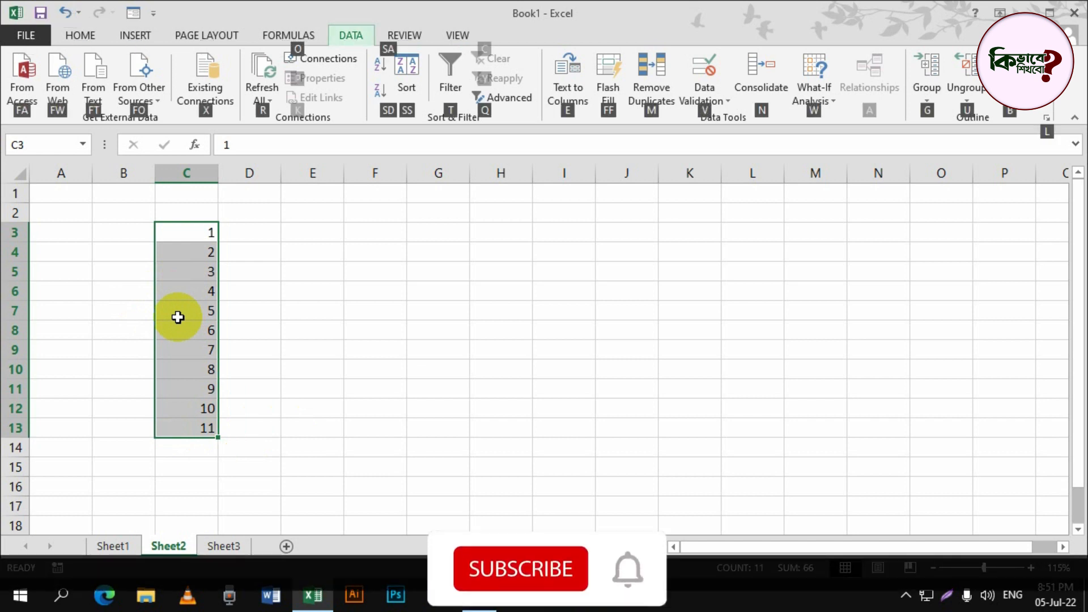
pyautogui.press('s')
pyautogui.press('d')
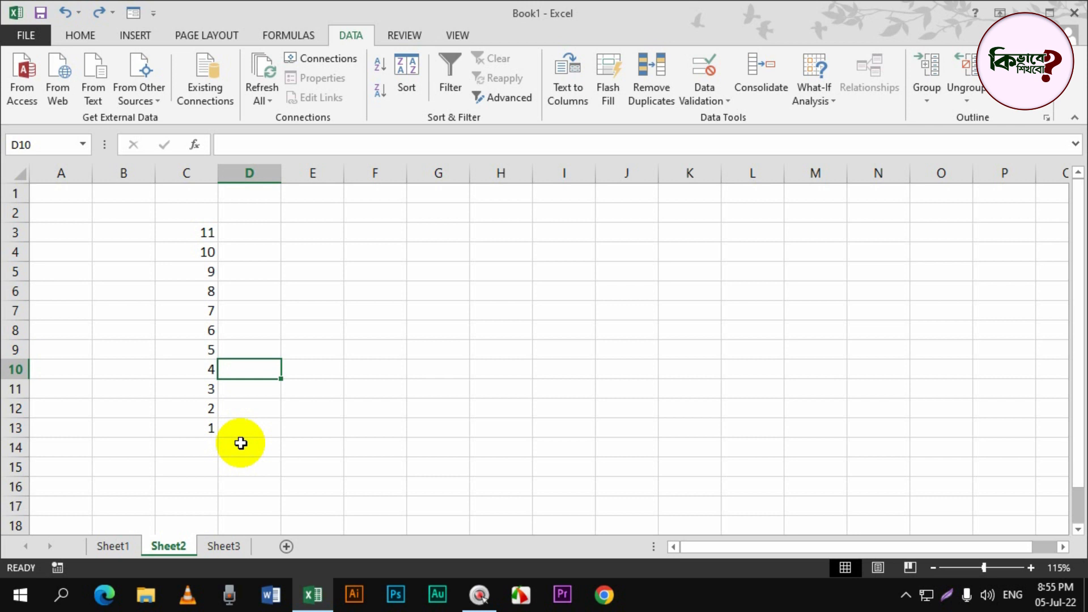
# Step: Open Sheet3 and look through the unsorted serial numbers and names in columns C and D to the last row
pyautogui.click(221, 546)
pyautogui.scroll(-2, 250, 424)
pyautogui.scroll(2, 266, 340)
pyautogui.scroll(-1, 272, 343)
pyautogui.scroll(1, 269, 333)
pyautogui.moveTo(159, 241); pyautogui.dragTo(157, 513)
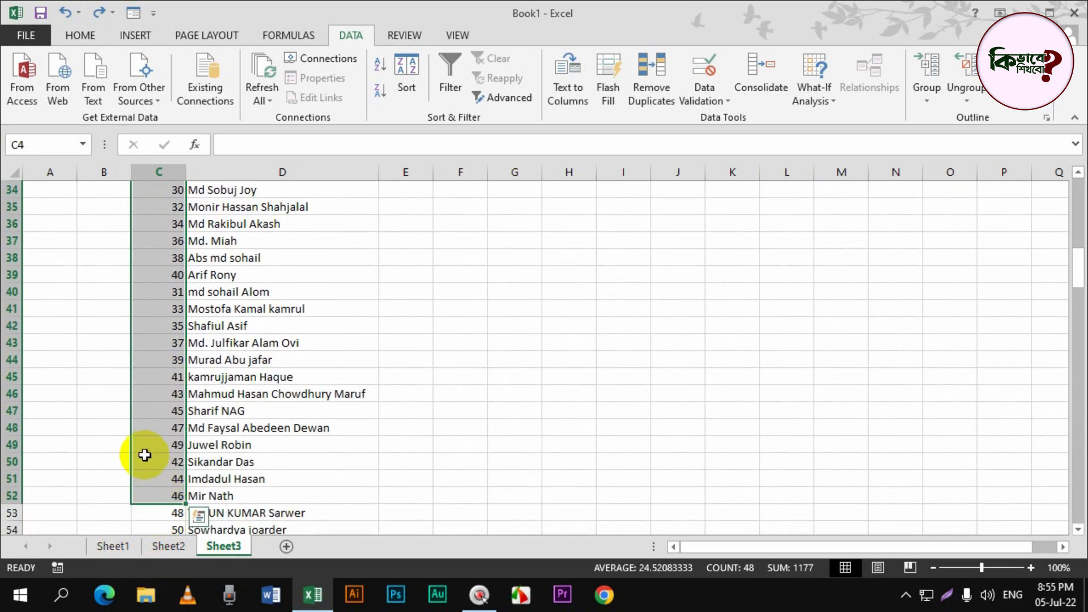
pyautogui.click(170, 462)
pyautogui.scroll(-3, 181, 463)
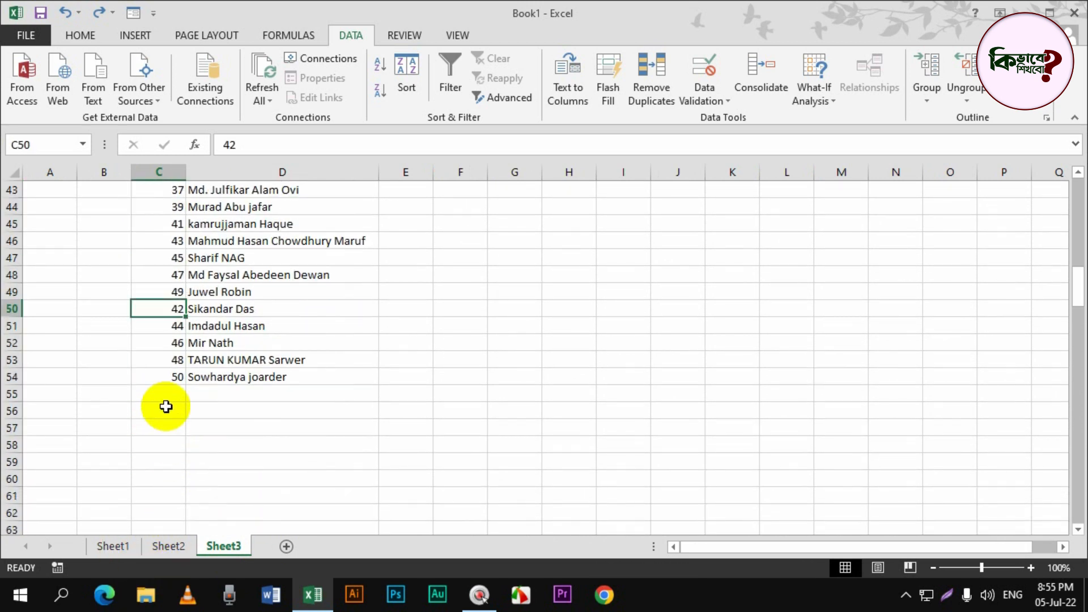
pyautogui.scroll(14, 169, 395)
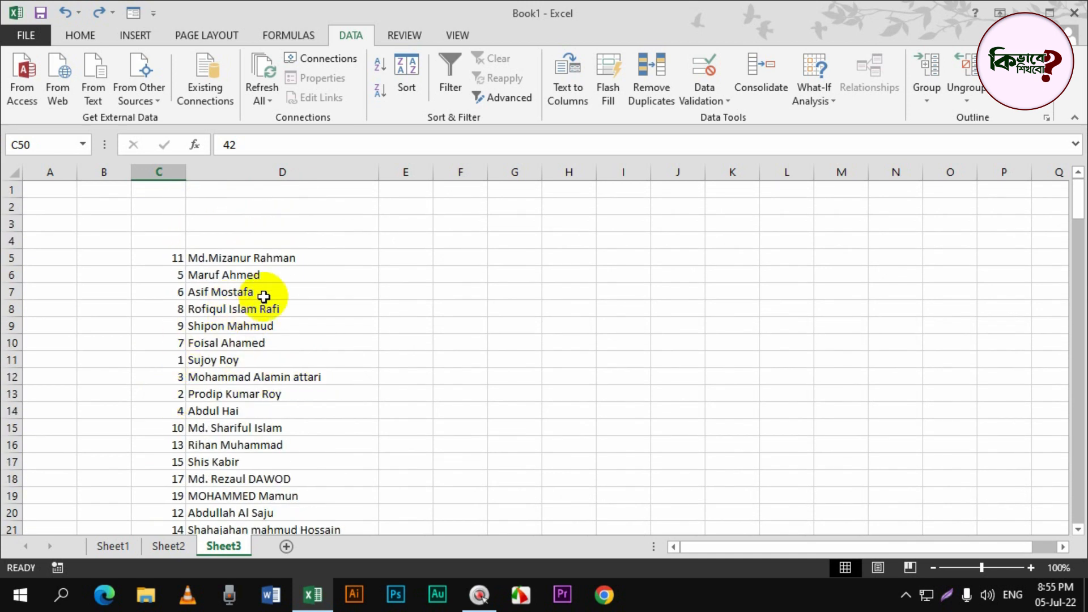
# Step: Examine how each serial number in column C pairs with the name beside it in column D
pyautogui.moveTo(162, 241); pyautogui.dragTo(162, 526)
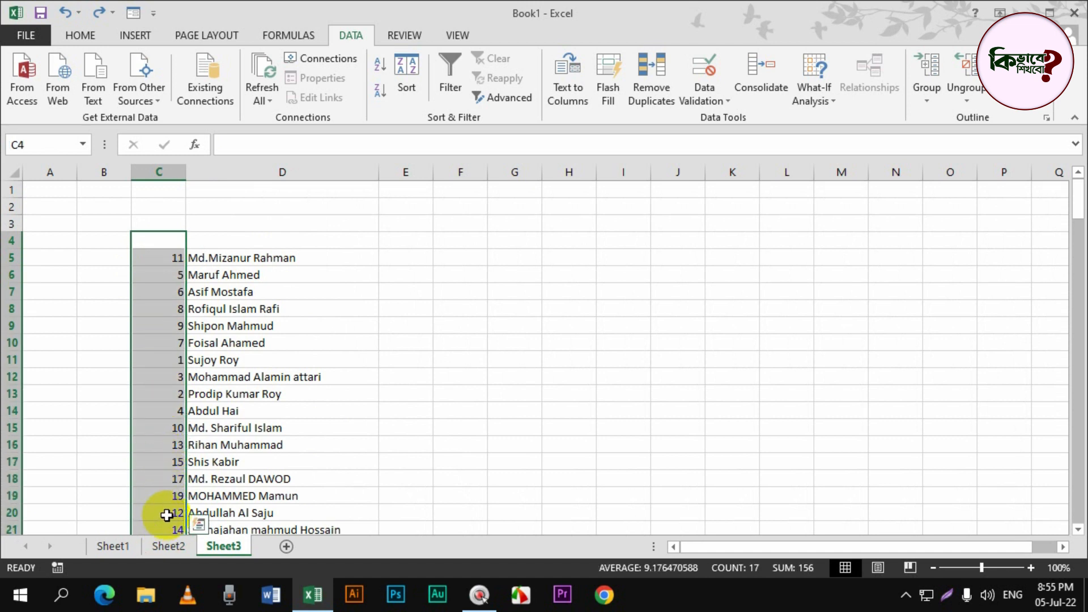
pyautogui.moveTo(238, 242); pyautogui.dragTo(262, 476)
pyautogui.click(263, 411)
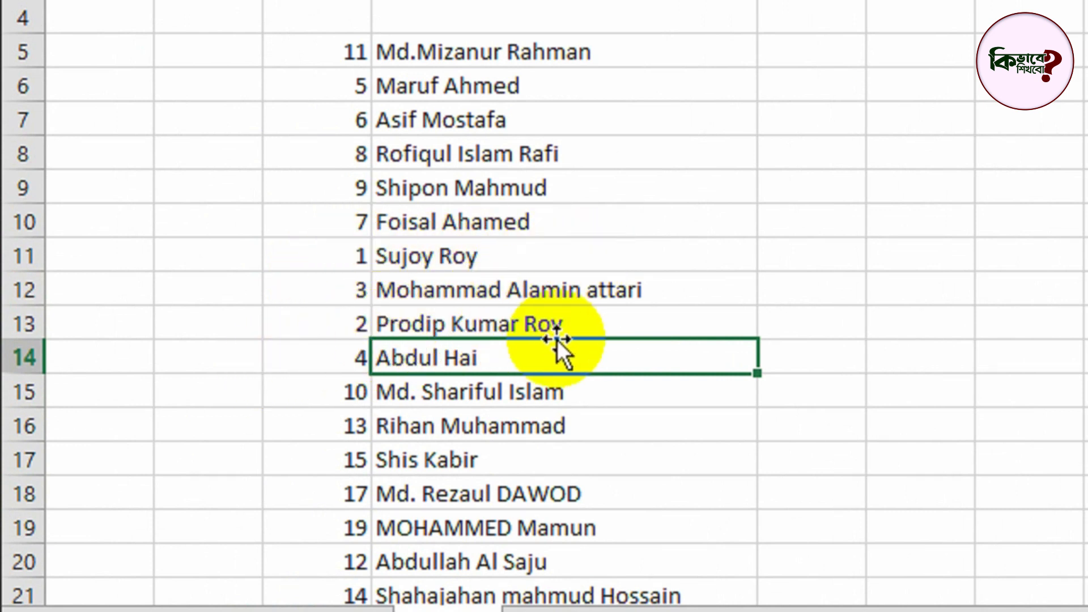
pyautogui.scroll(-16, 566, 320)
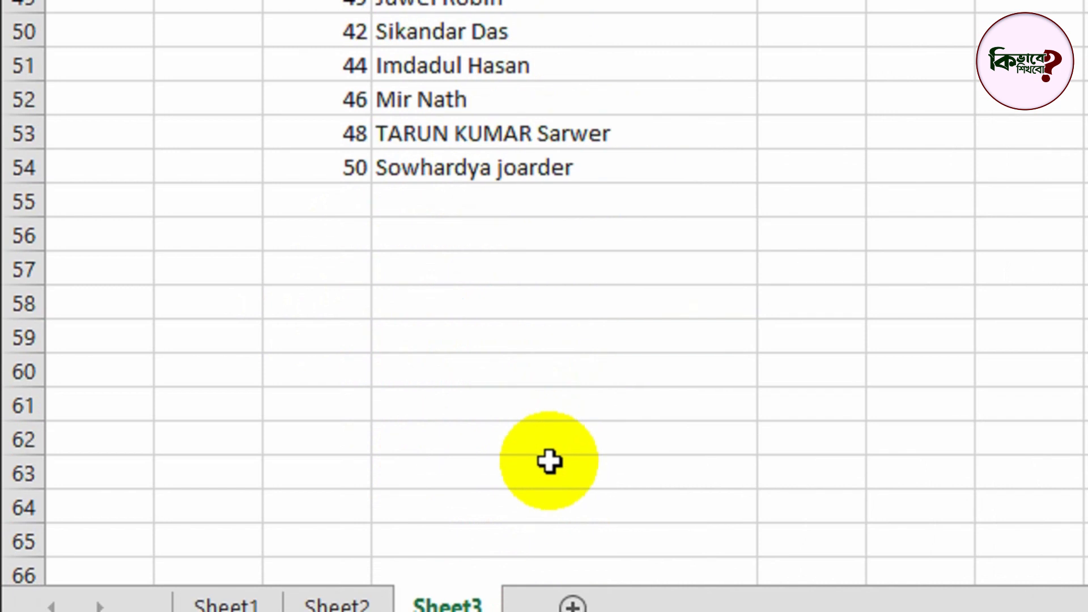
pyautogui.scroll(2, 520, 274)
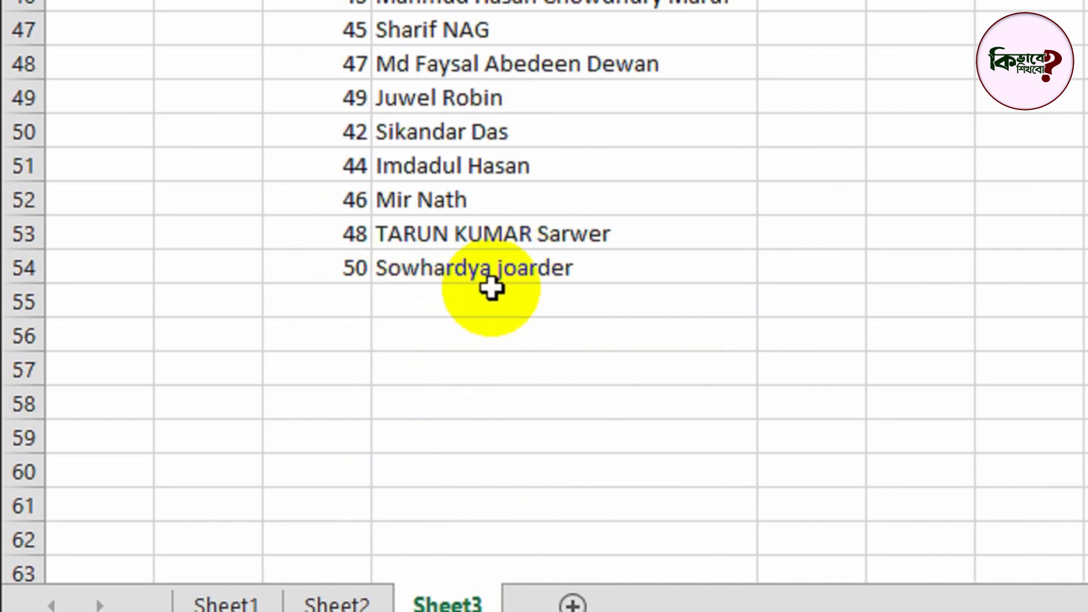
pyautogui.press('F5')
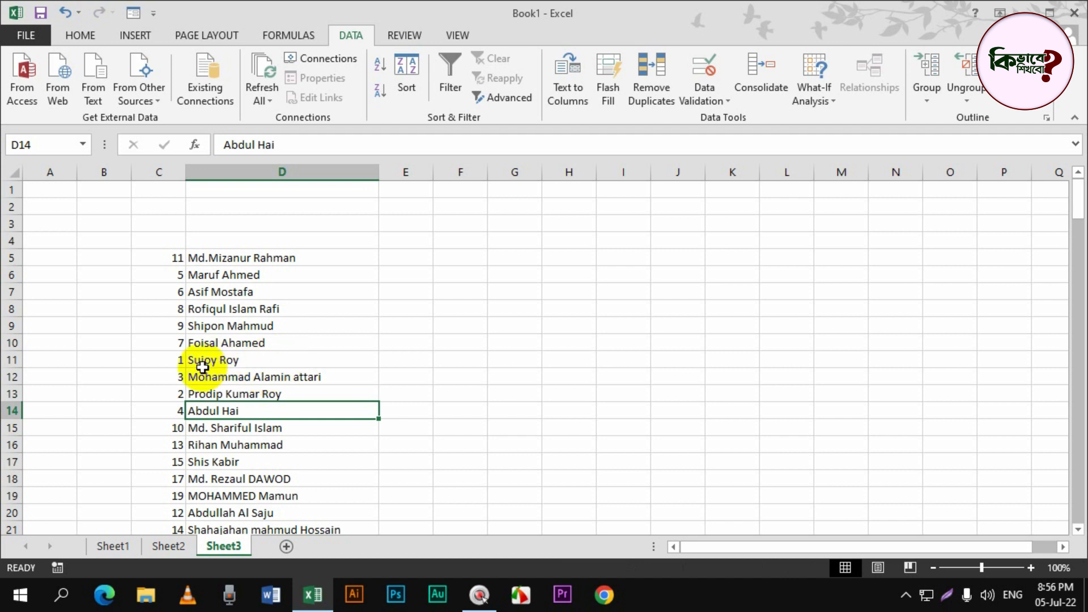
pyautogui.moveTo(170, 361); pyautogui.dragTo(231, 356)
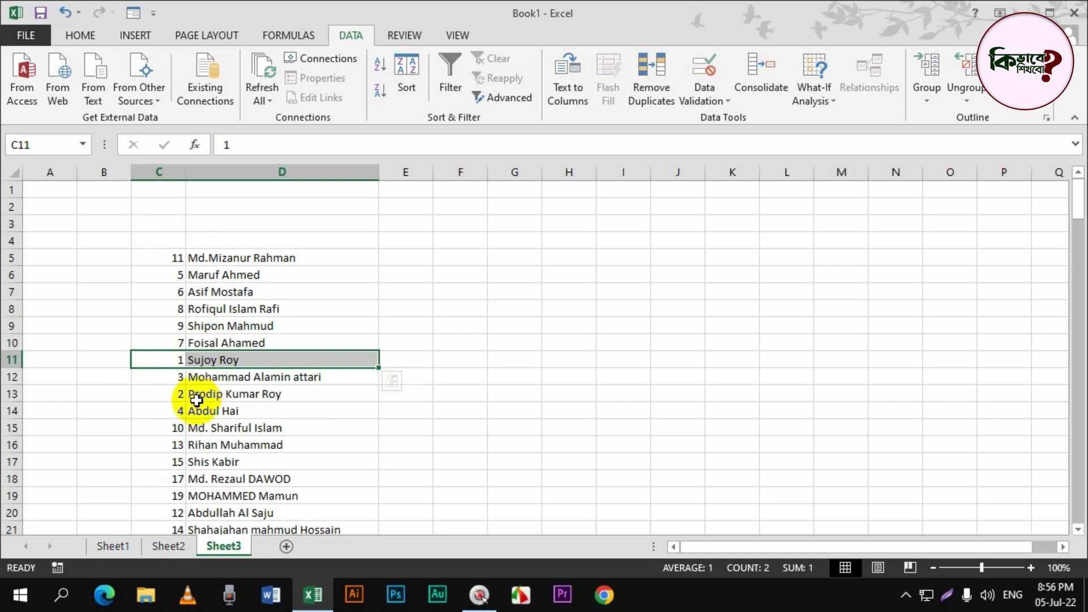
pyautogui.click(280, 311)
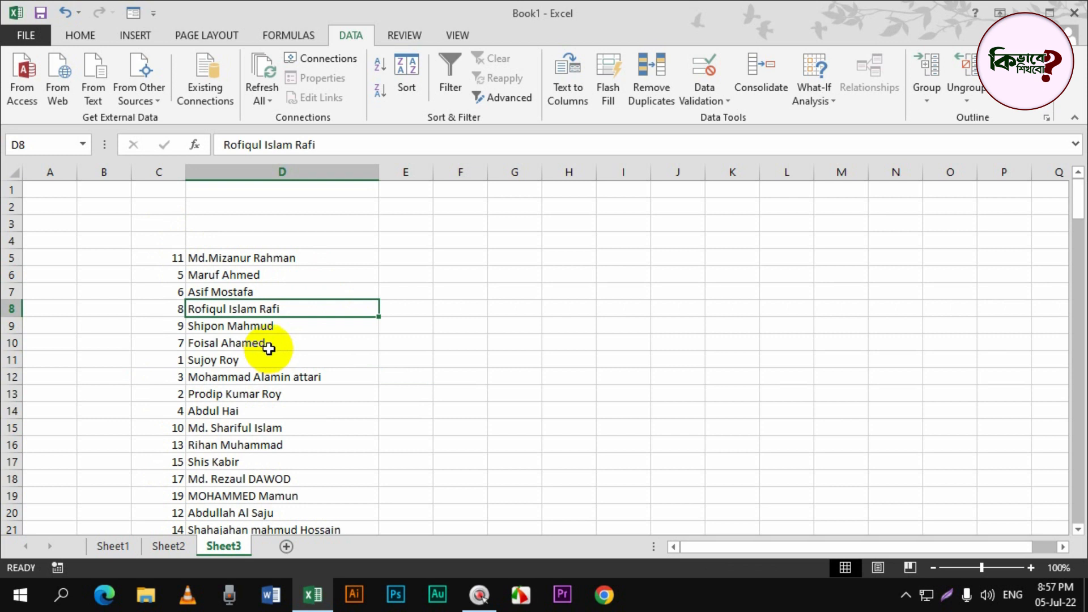
# Step: Sort the range C5:D54 on Sheet3 in ascending order by the serial numbers in column C, keeping each name with its number
pyautogui.moveTo(162, 258); pyautogui.dragTo(157, 486)
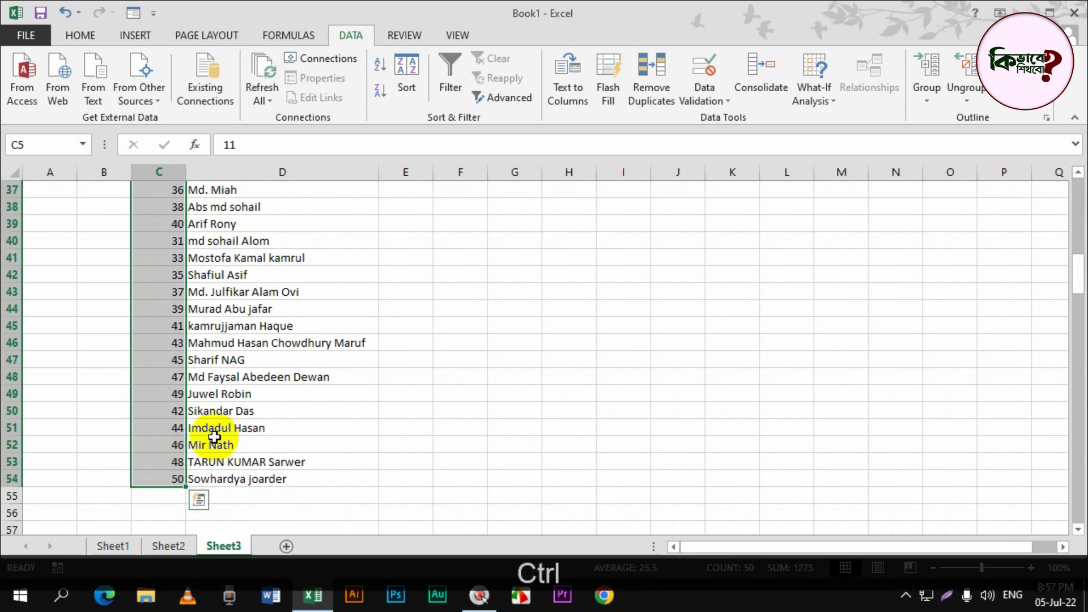
pyautogui.hotkey('ctrl', 'shift', 'Right')
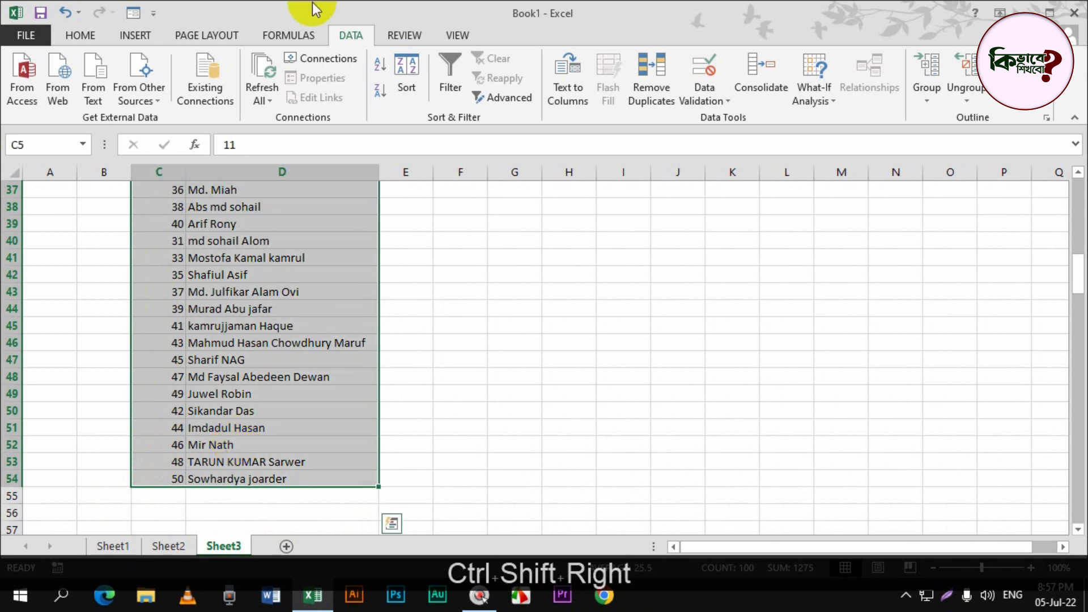
pyautogui.scroll(12, 272, 304)
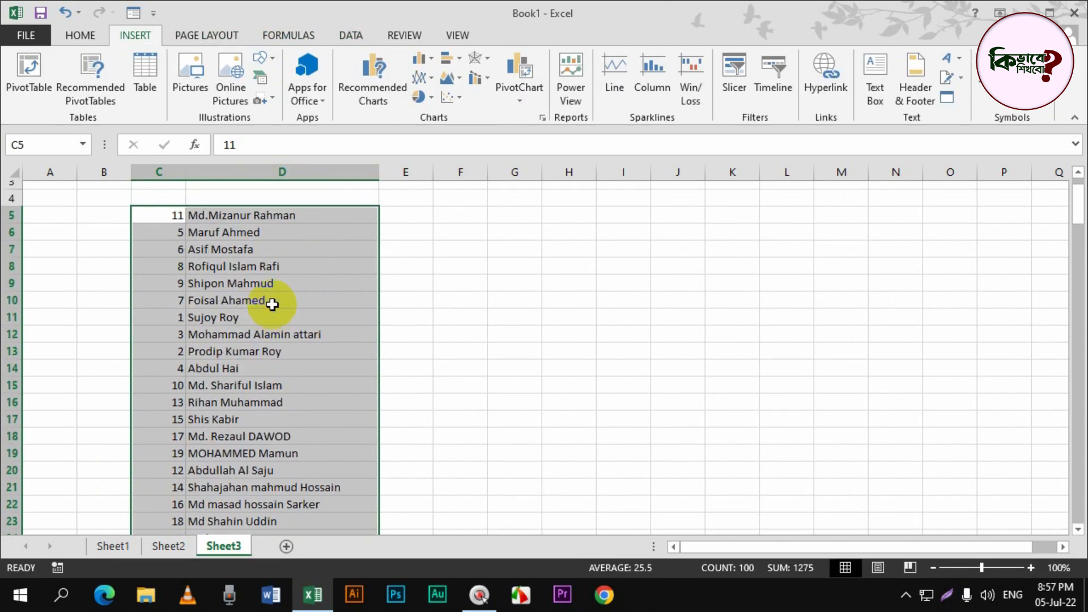
pyautogui.scroll(1, 272, 304)
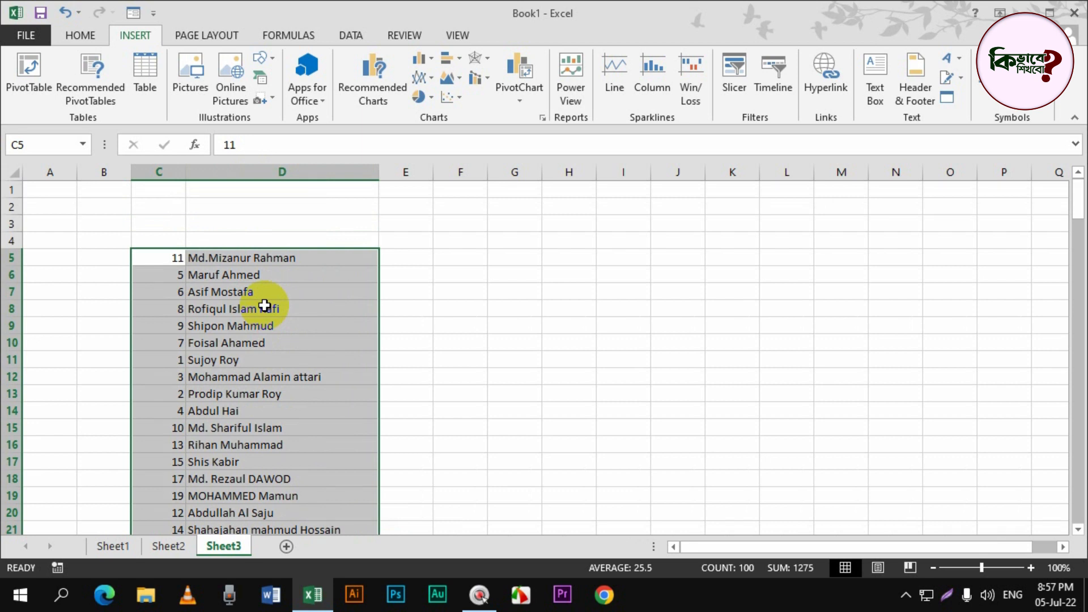
pyautogui.press('alt')
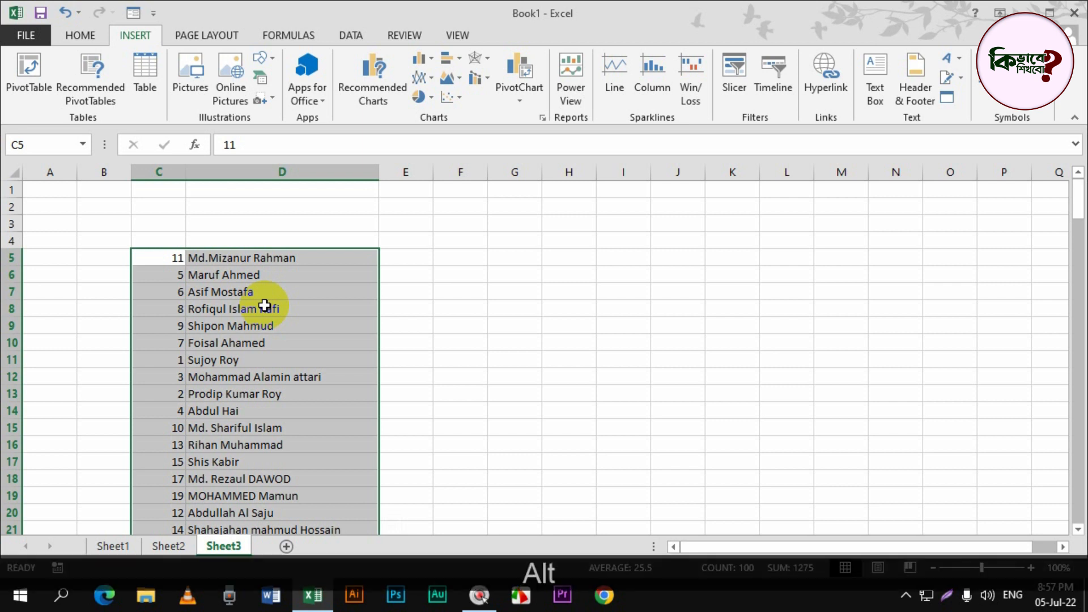
pyautogui.press('a')
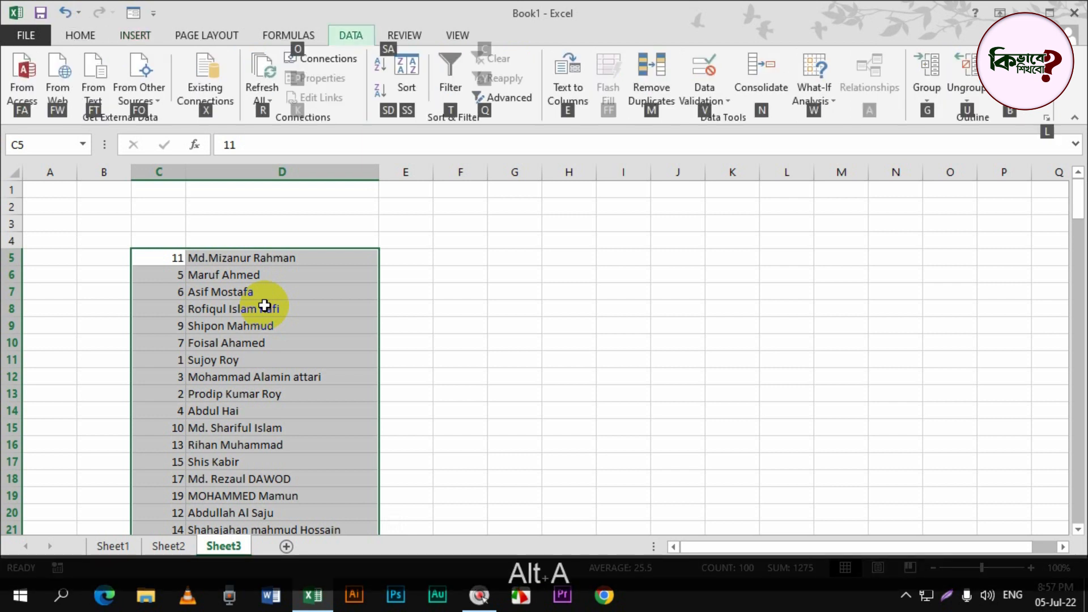
pyautogui.press('s')
pyautogui.press('a')
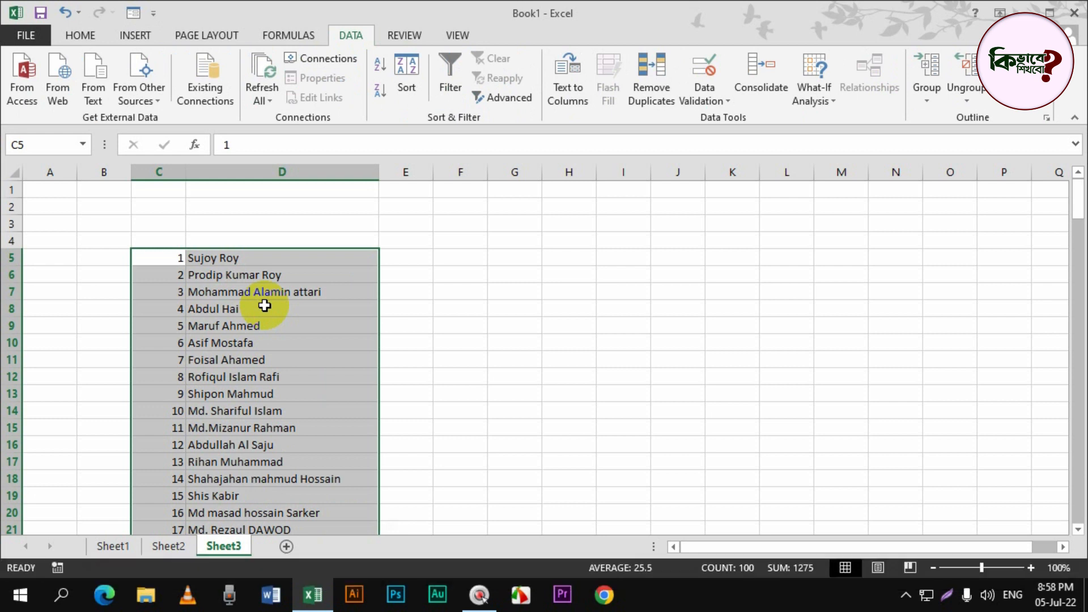
# Step: Check the ascending list in columns C and D from the first to the last row, comparing serial numbers with their names
pyautogui.click(257, 258)
pyautogui.moveTo(148, 253); pyautogui.dragTo(242, 257)
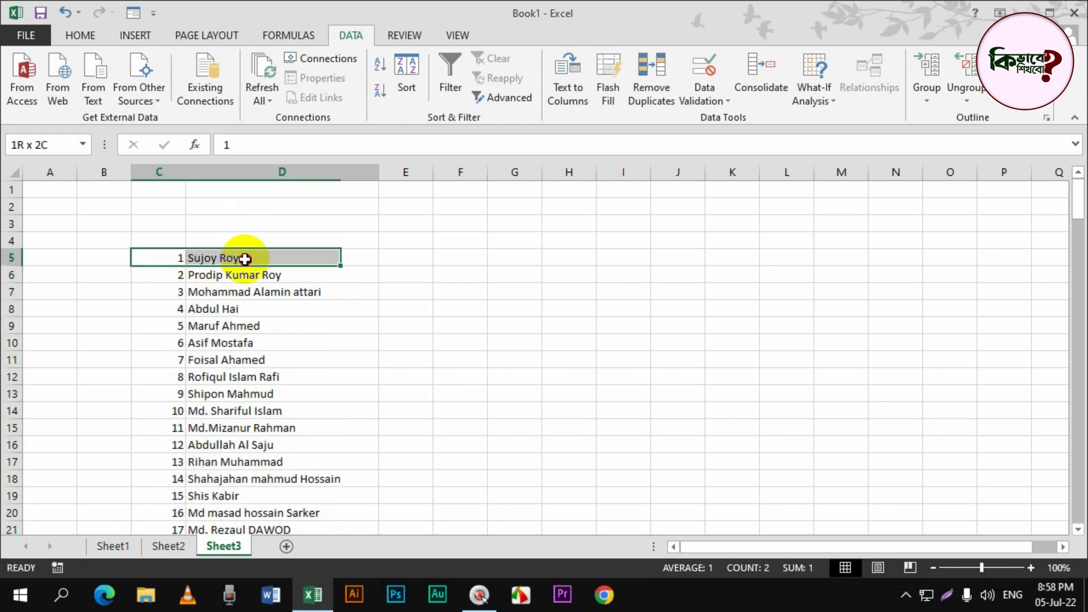
pyautogui.moveTo(161, 282); pyautogui.dragTo(272, 276)
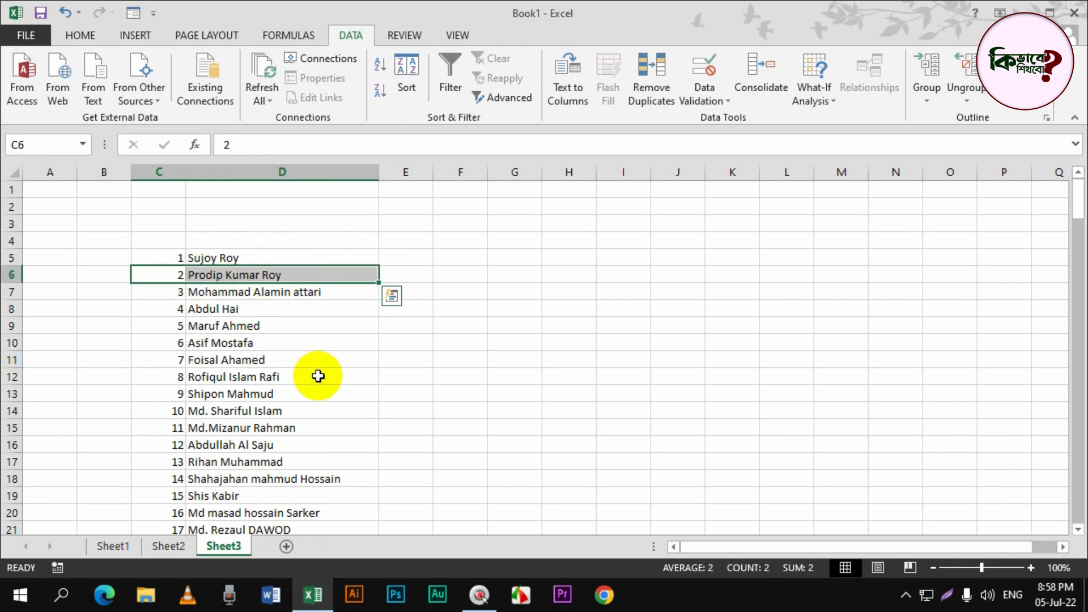
pyautogui.scroll(-15, 294, 363)
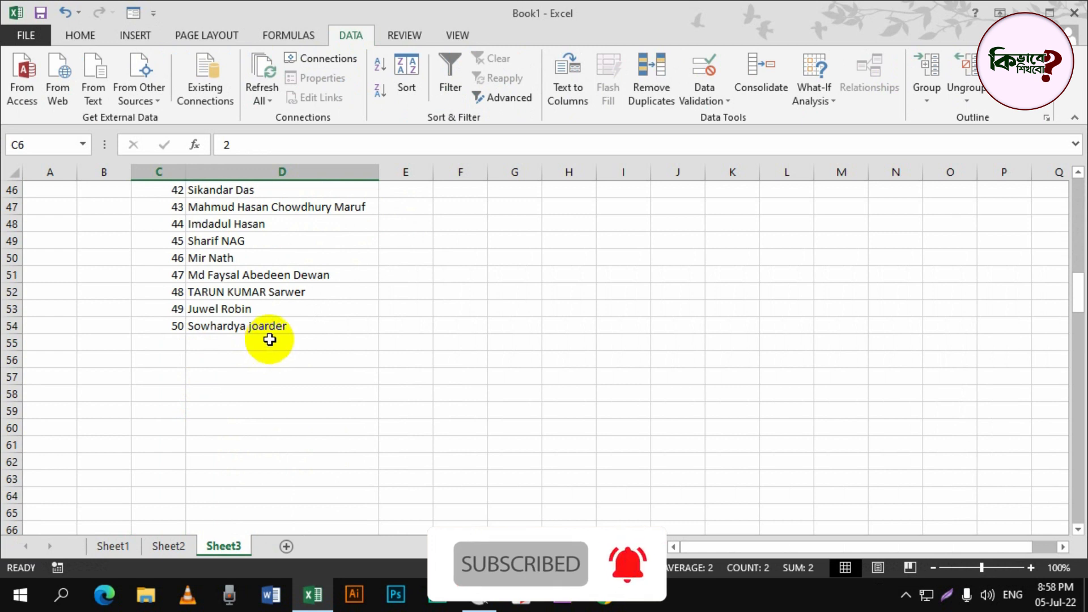
pyautogui.scroll(15, 253, 340)
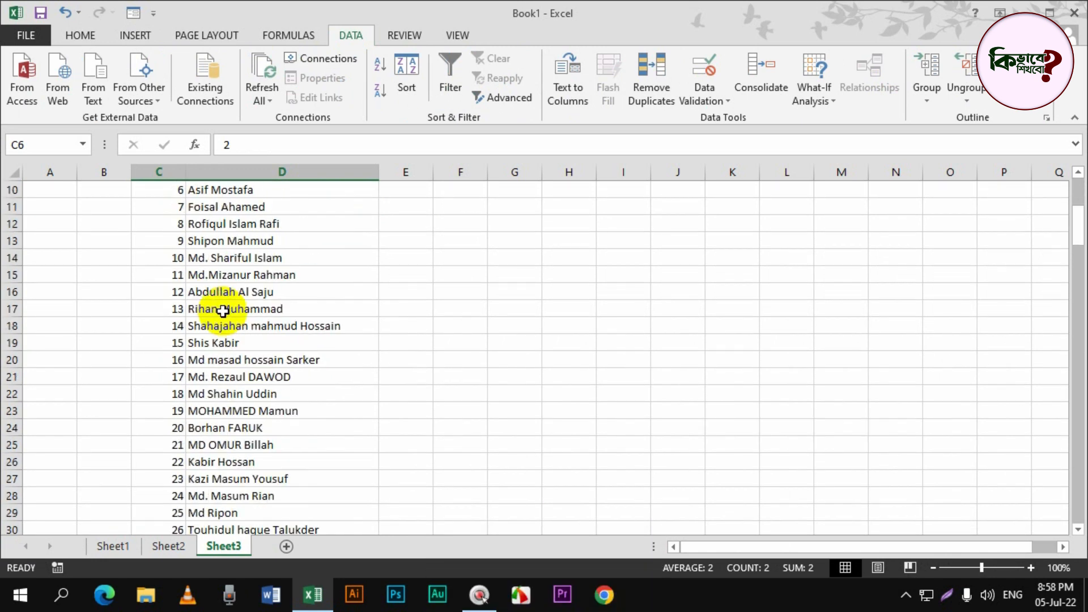
pyautogui.click(173, 256)
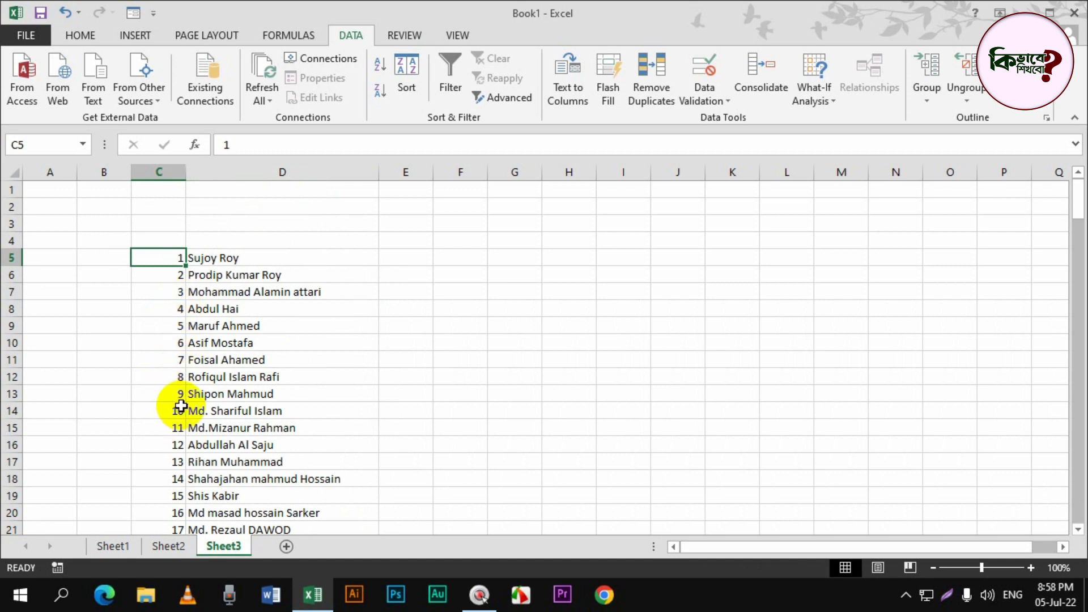
pyautogui.click(270, 357)
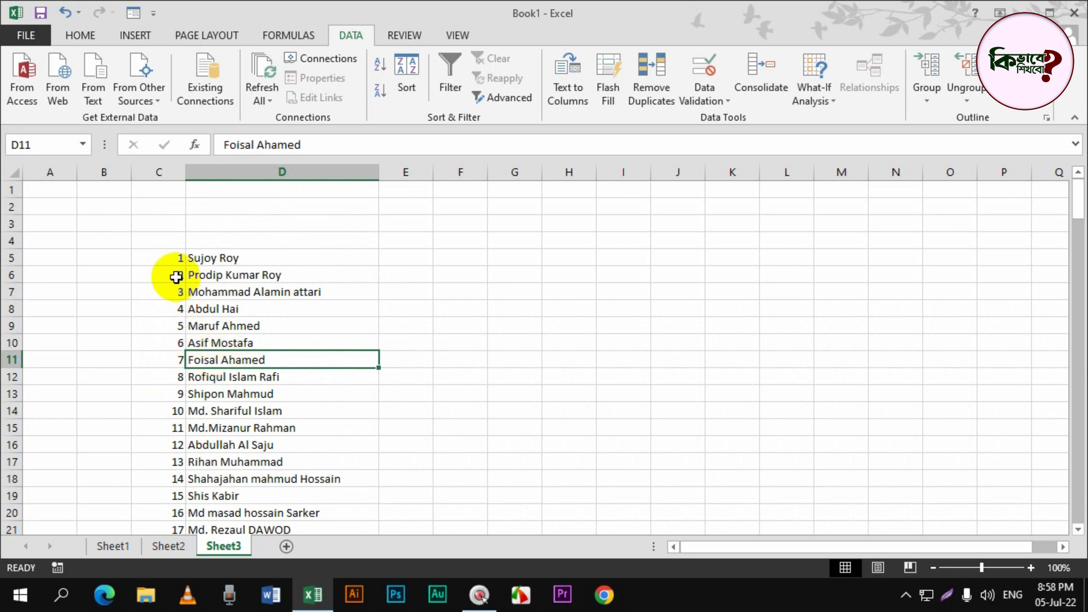
# Step: Sort the range C5:D54 on Sheet3 in descending order by the serial numbers in column C, together with the names
pyautogui.moveTo(167, 254); pyautogui.dragTo(174, 498)
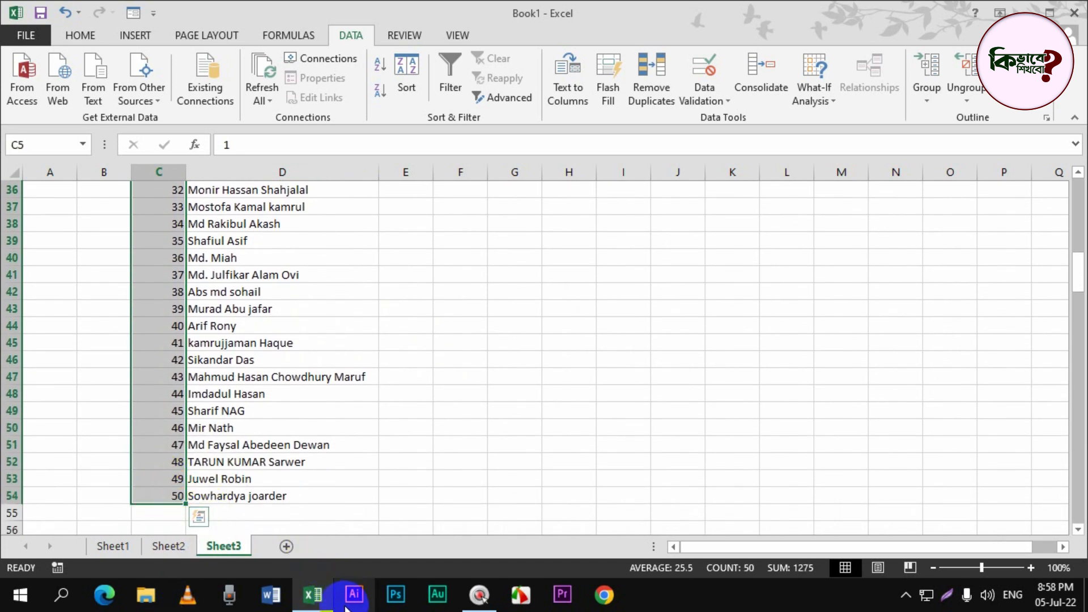
pyautogui.hotkey('ctrl', 'shift')
pyautogui.hotkey('ctrl', 'shift', 'Right')
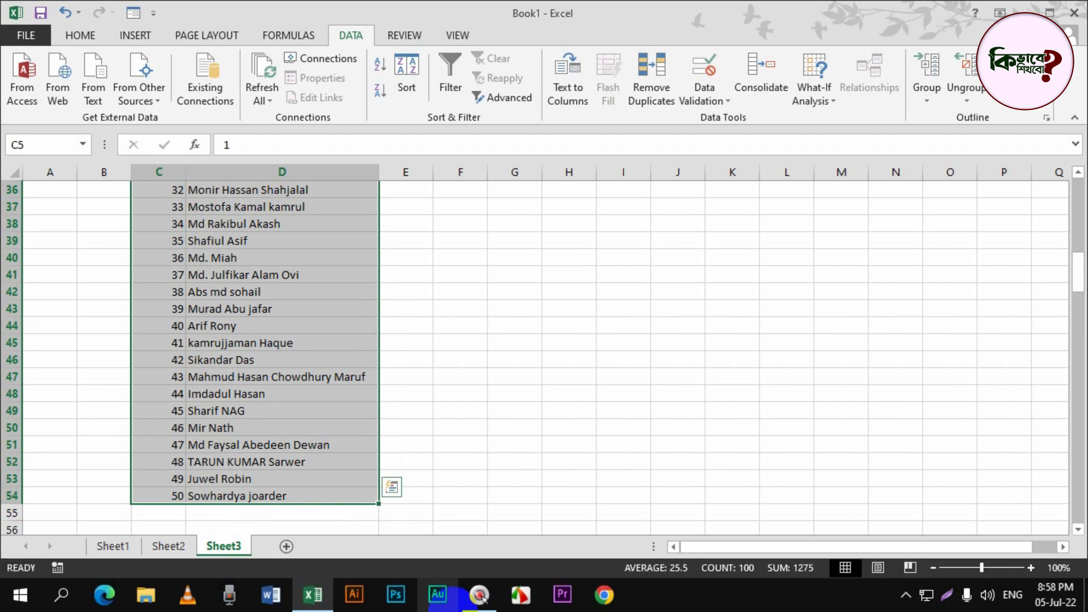
pyautogui.press('alt')
pyautogui.press('a')
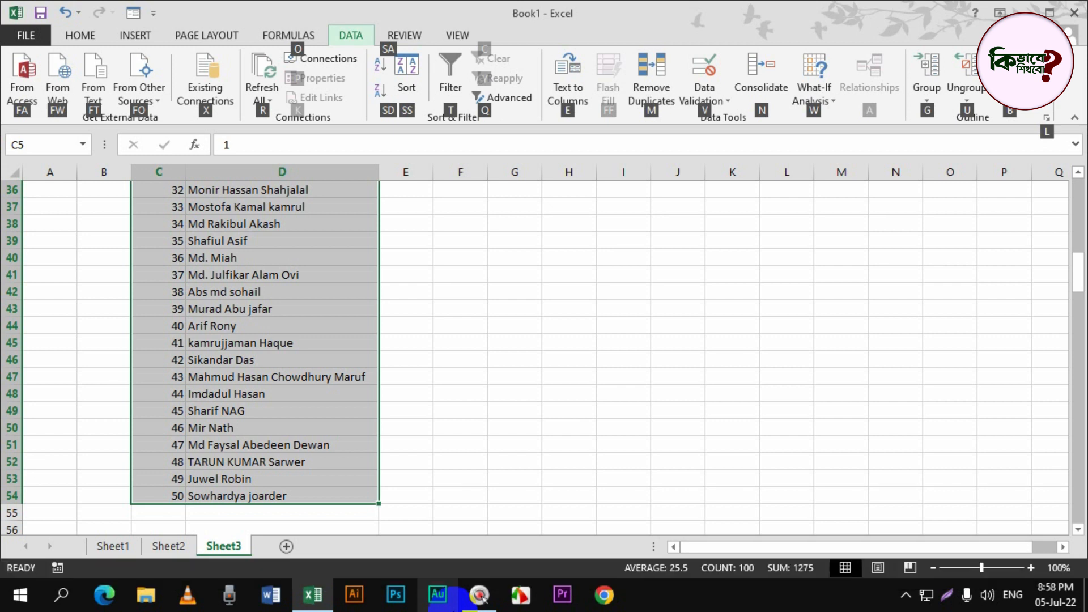
pyautogui.press('s')
pyautogui.press('d')
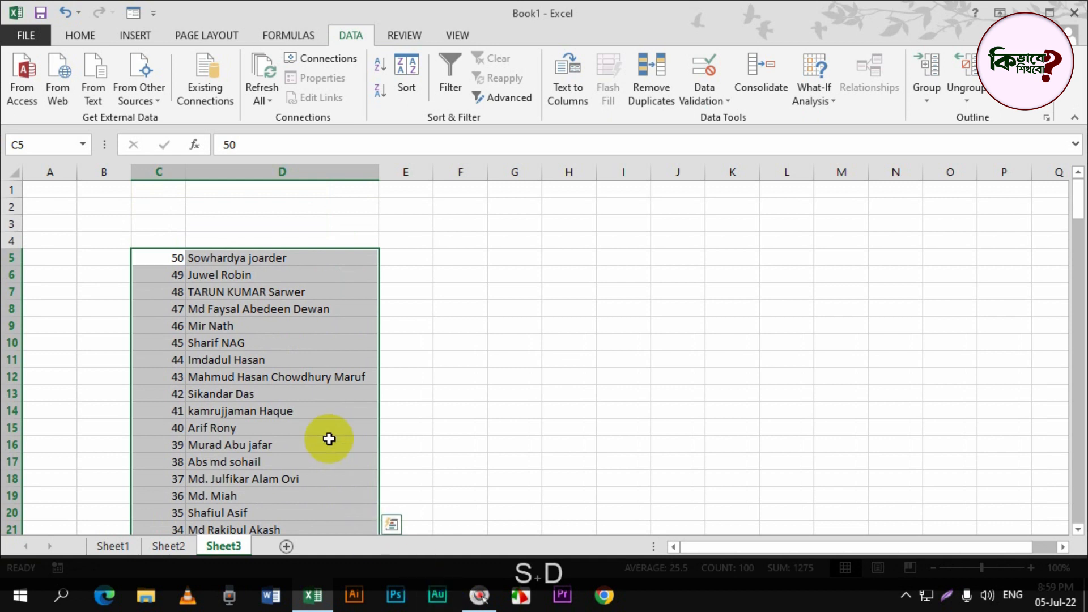
# Step: Review the first and last rows of the descending list to check that each serial number still matches its name
pyautogui.click(187, 274)
pyautogui.moveTo(177, 256); pyautogui.dragTo(190, 262)
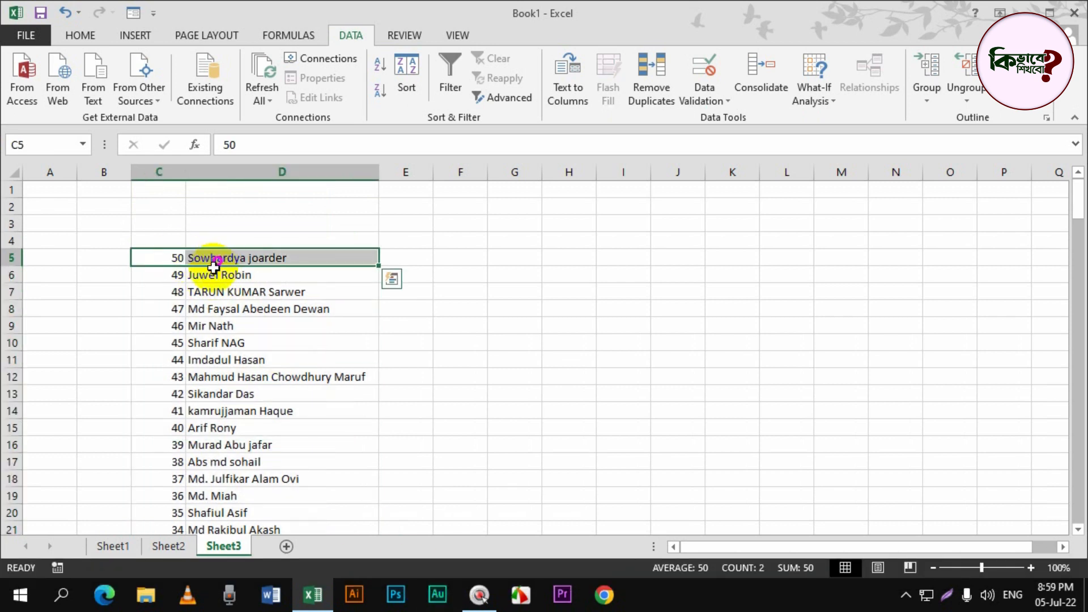
pyautogui.click(262, 297)
pyautogui.scroll(-5, 299, 412)
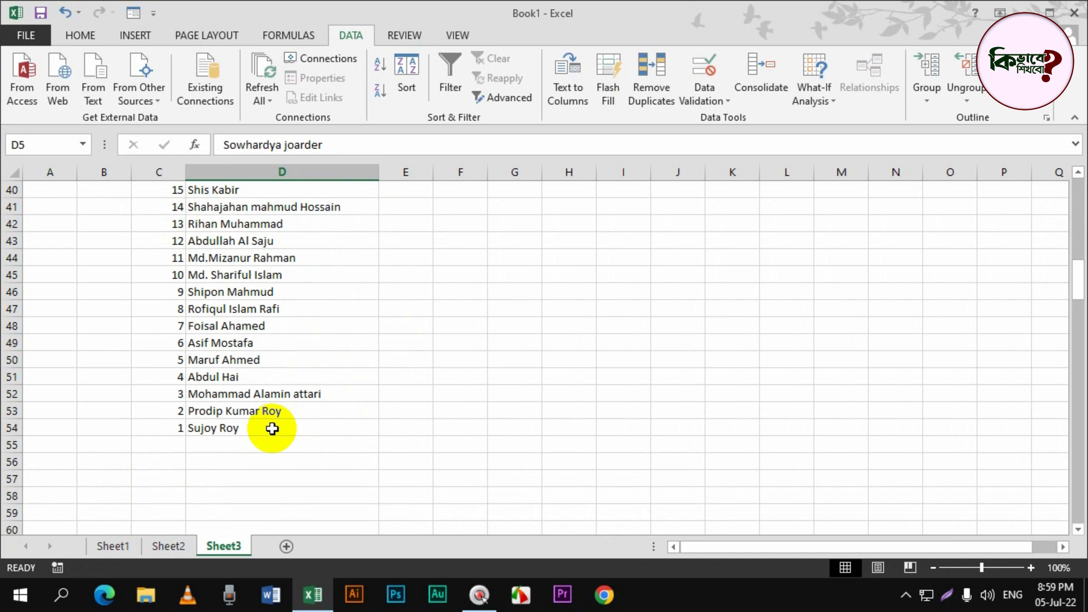
pyautogui.click(184, 429)
pyautogui.moveTo(185, 429); pyautogui.dragTo(262, 432)
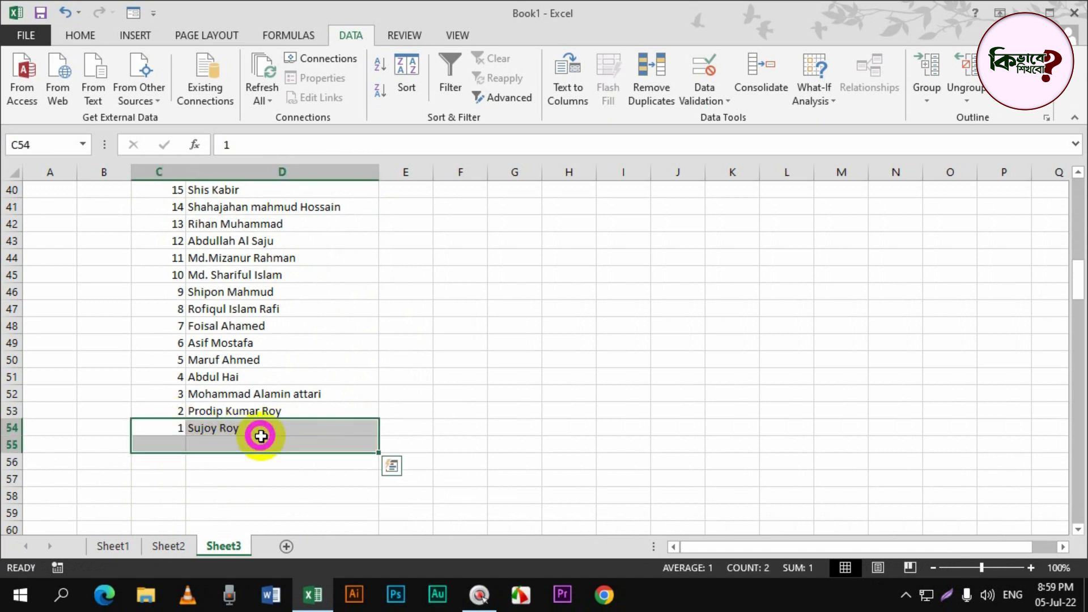
pyautogui.click(275, 433)
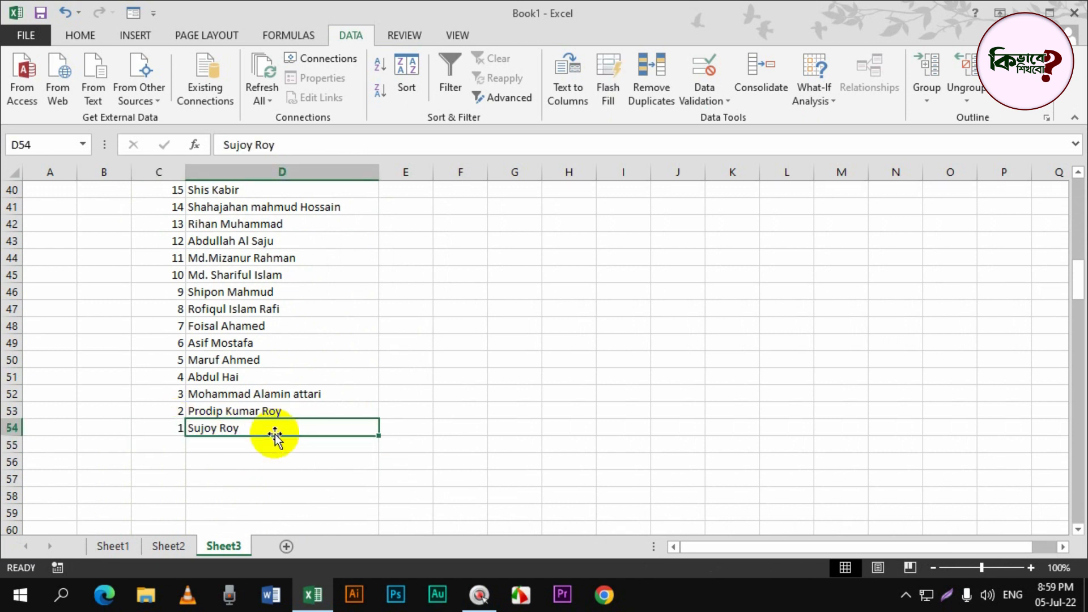